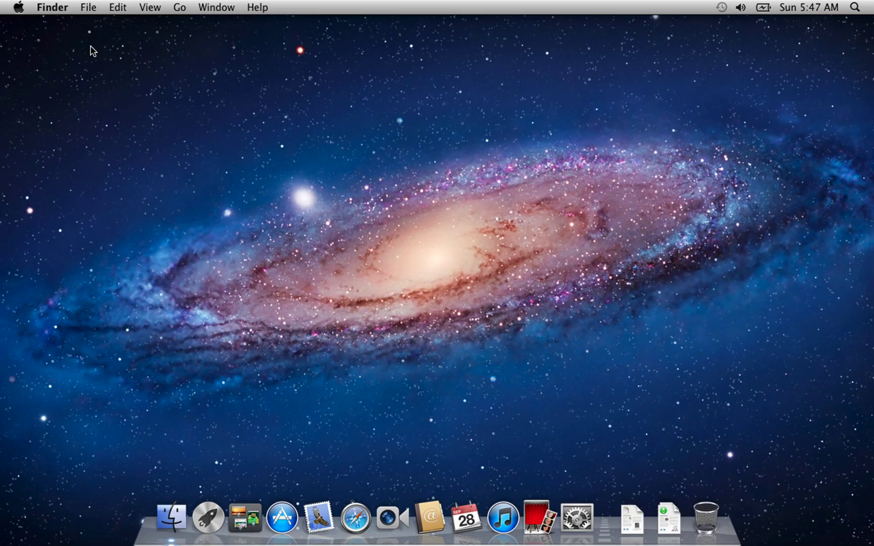
Step: Run Software Update and install all 7 listed updates, agreeing to the licence
click(20, 7)
click(31, 36)
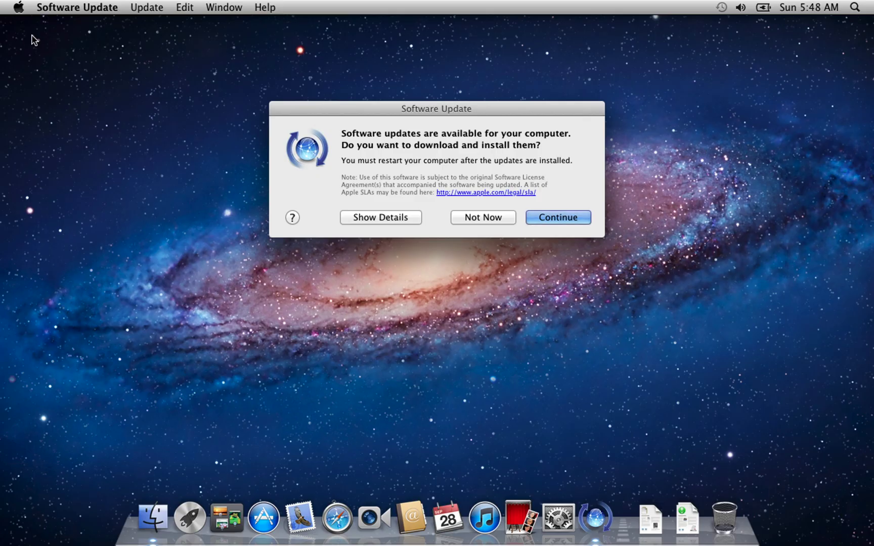
click(376, 216)
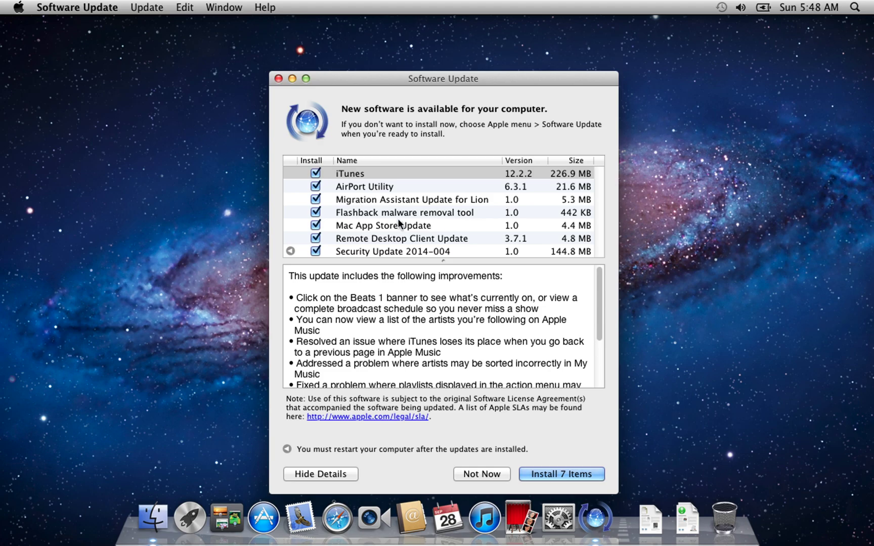
click(578, 474)
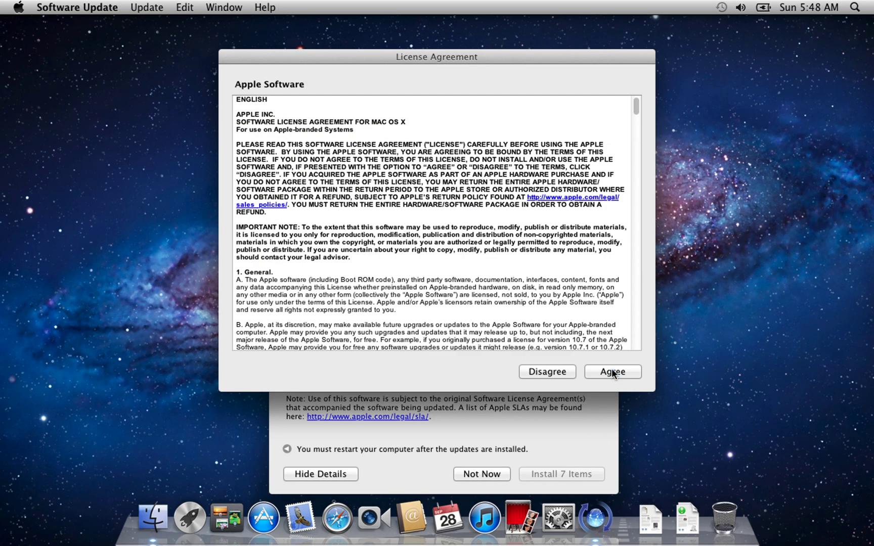
click(613, 373)
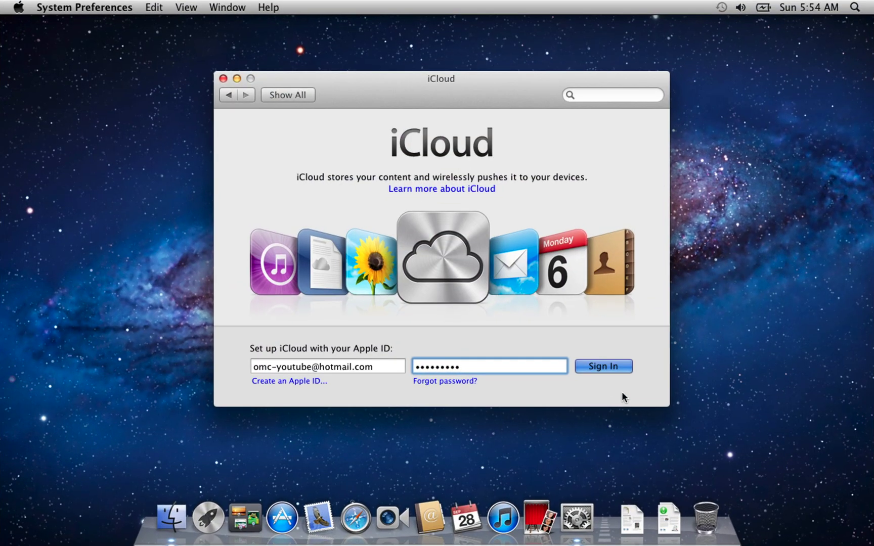
Step: Try the iCloud sign-in with the Apple ID, then switch to Safari
click(604, 365)
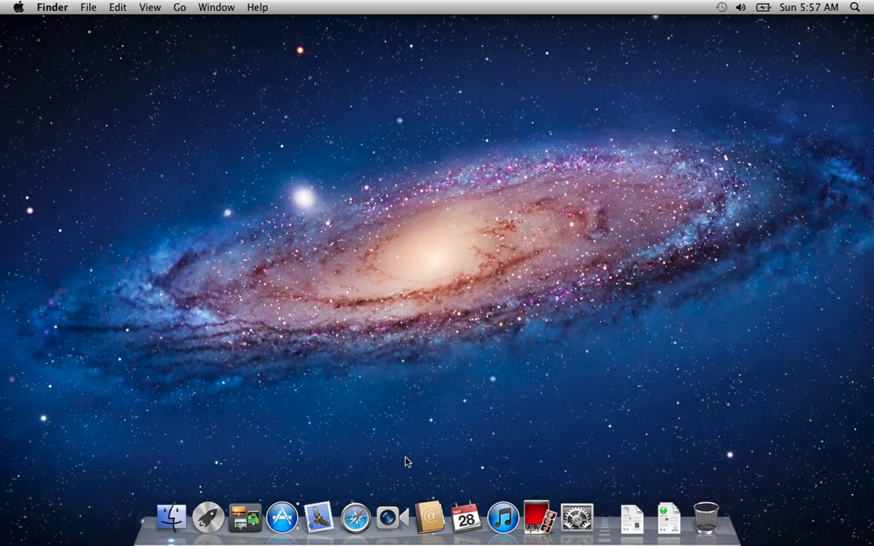
click(356, 510)
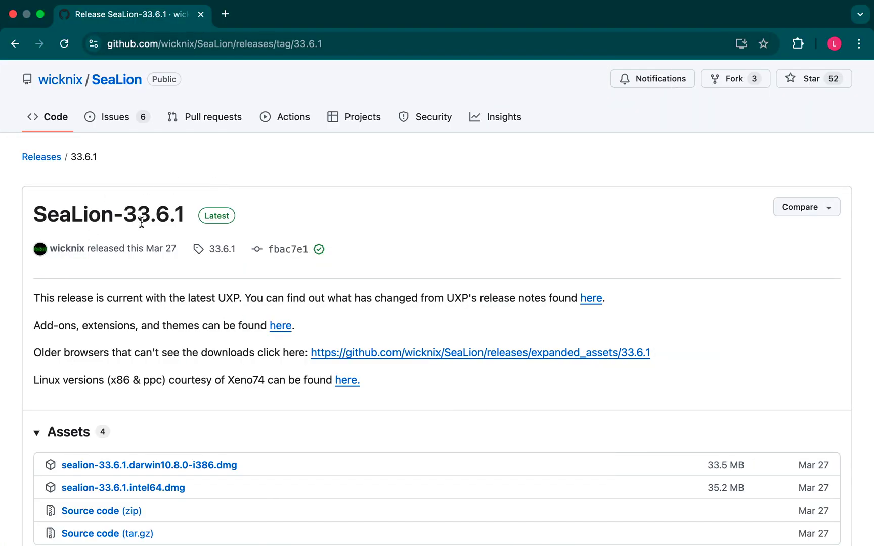
Step: Download sealion-33.6.1.intel64.dmg from the SeaLion-33.6.1 GitHub release page
click(144, 493)
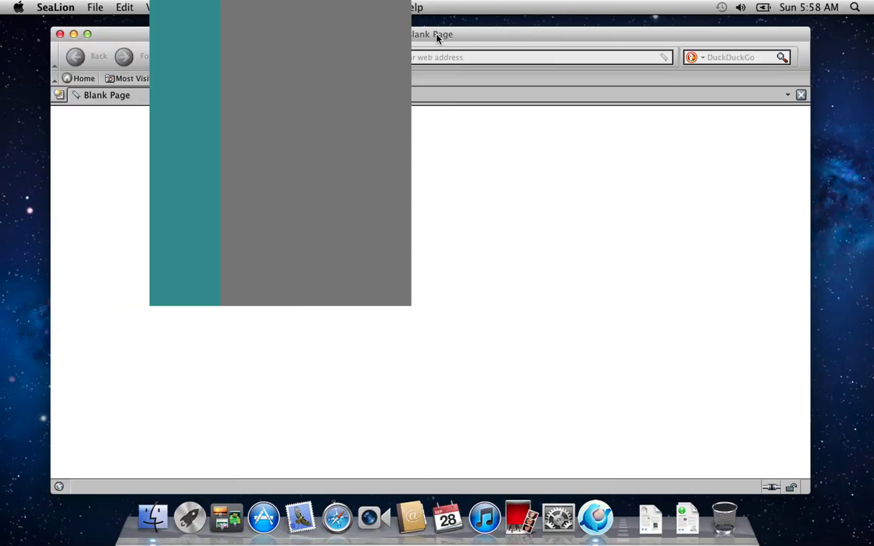
Step: Load support.apple.com/en-us/102662 and scroll down to the older macOS version links
text(https://support.apple.com/en-us/102662)
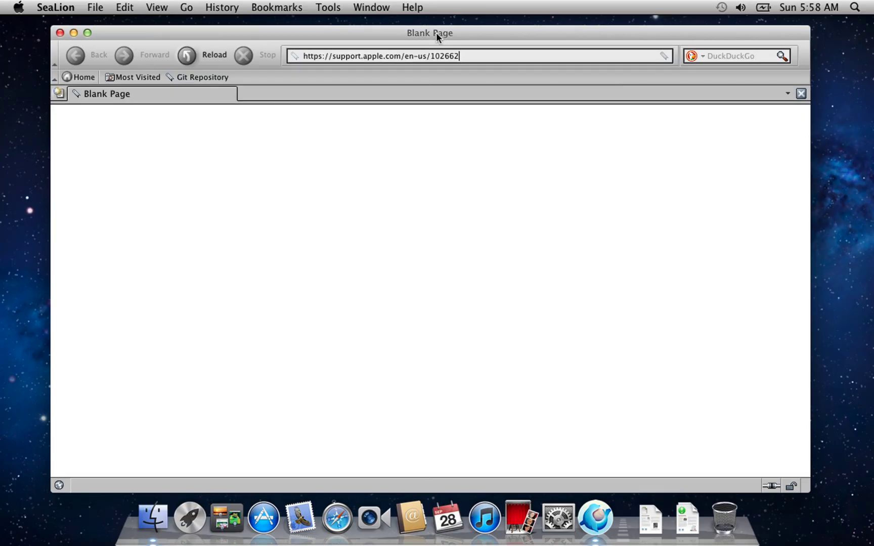
key(Return)
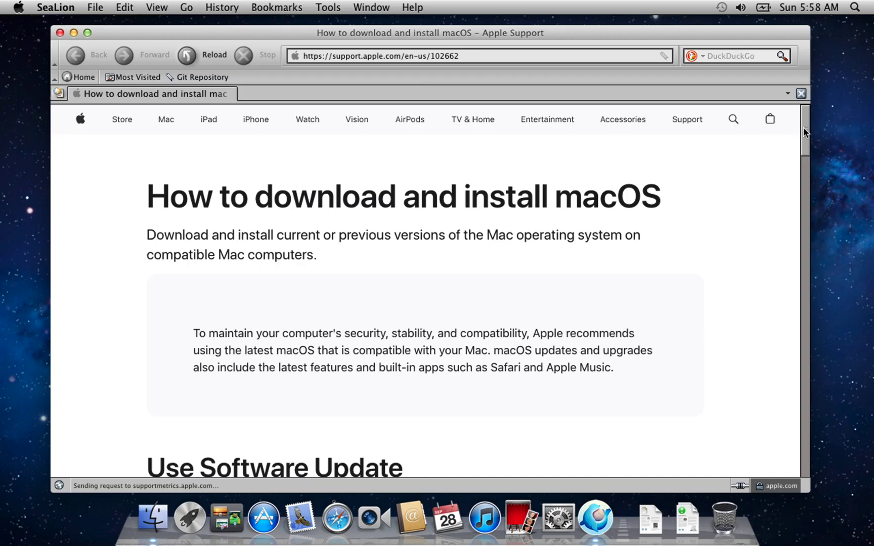
drag(805, 133, 816, 243)
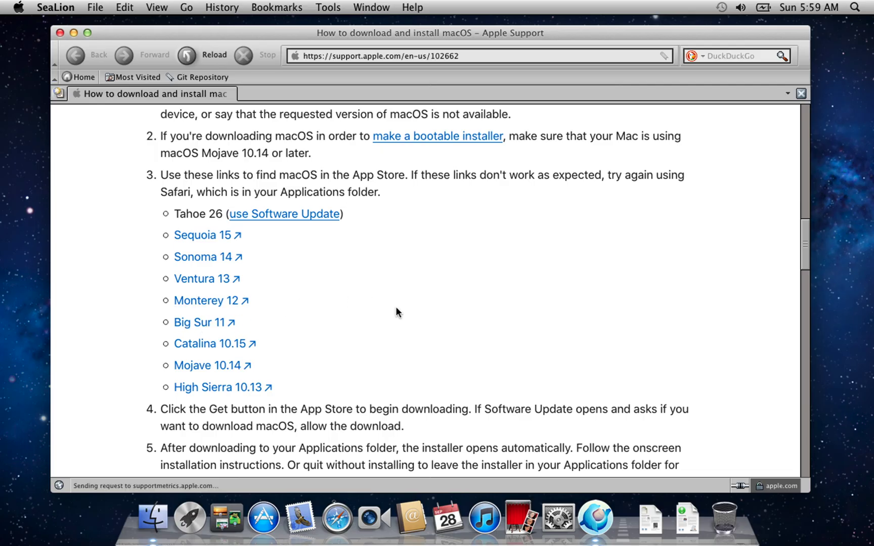
scroll(395, 306, down, 7)
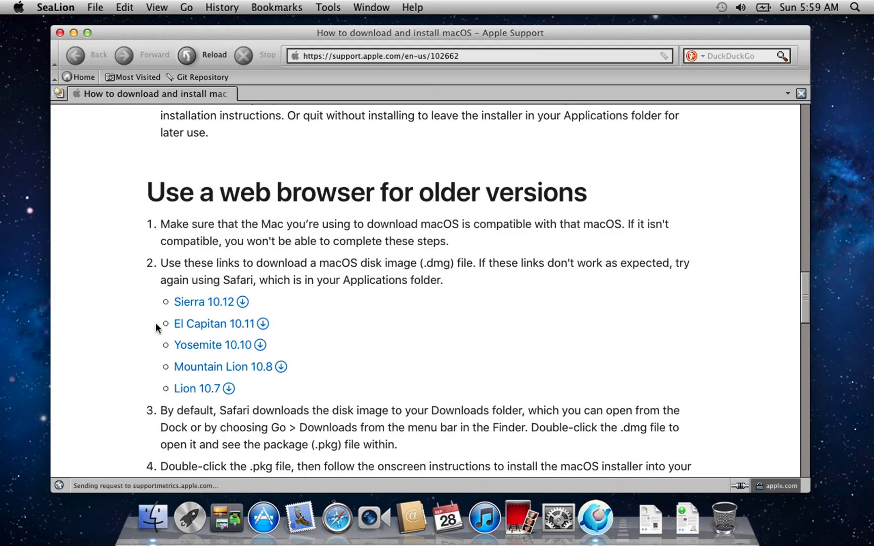
Step: Save the El Capitan 10.11 InstallMacOSX.dmg to Downloads and minimize the Download Manager
click(214, 327)
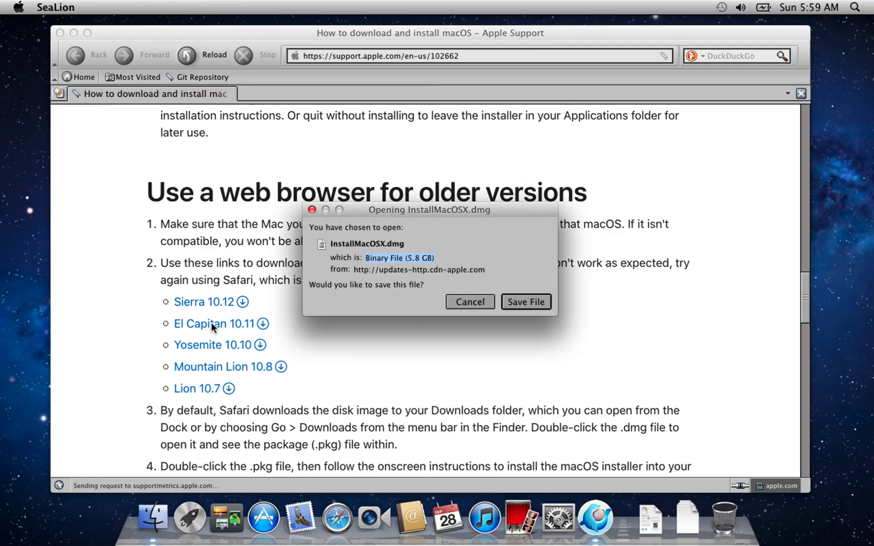
click(525, 303)
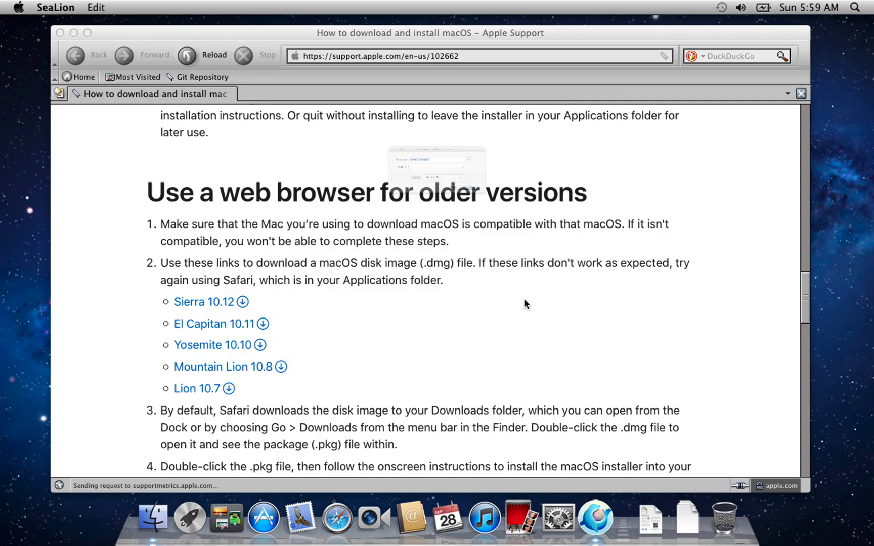
click(542, 223)
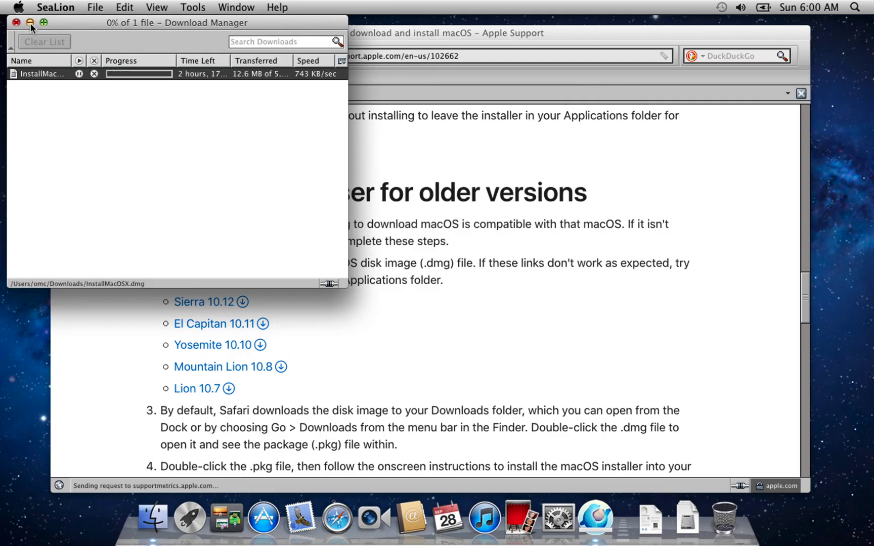
click(30, 22)
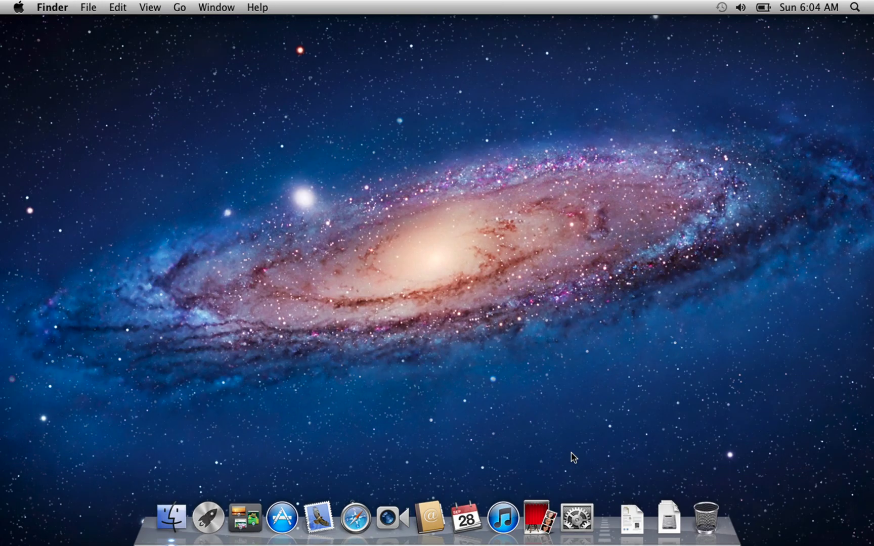
Step: Open InstallMacOSX.dmg from the Downloads stack without verifying it
click(665, 513)
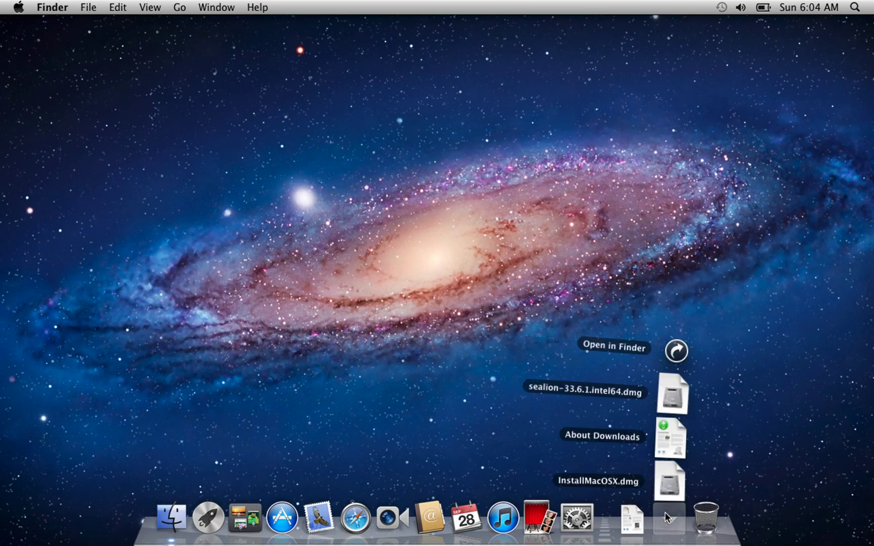
click(668, 488)
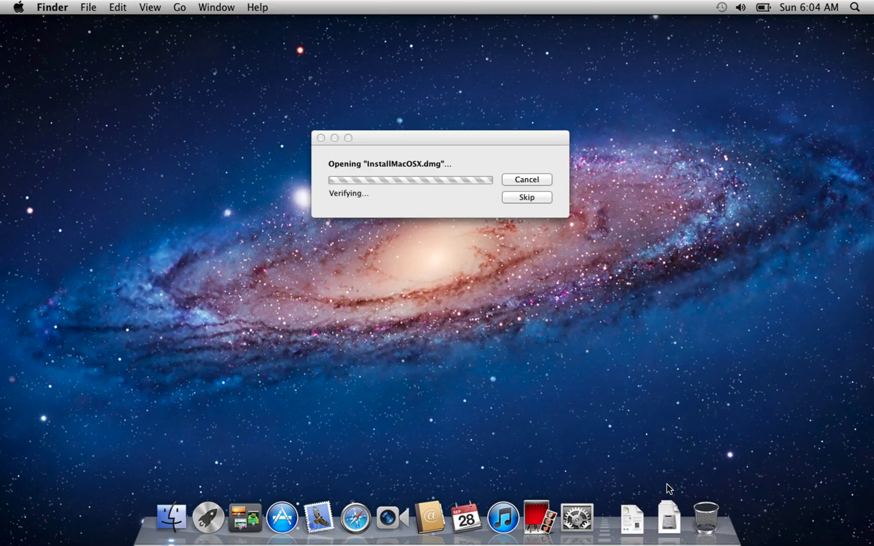
click(526, 197)
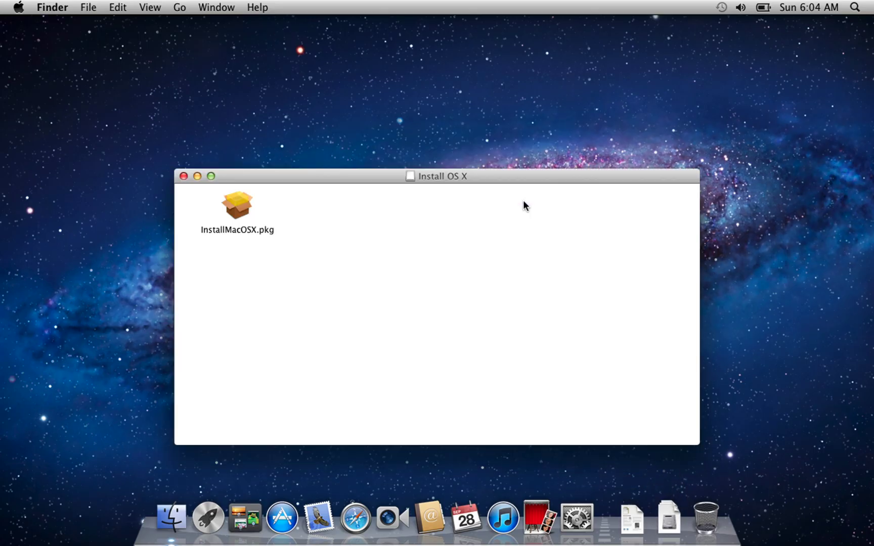
Step: Install InstallMacOSX.pkg on Macintosh HD with the account password, then close the installer
double_click(241, 205)
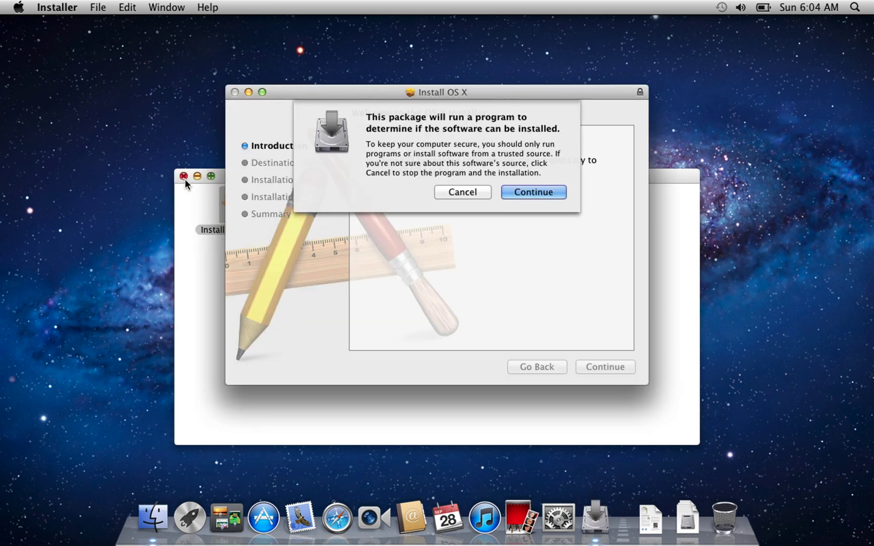
click(533, 197)
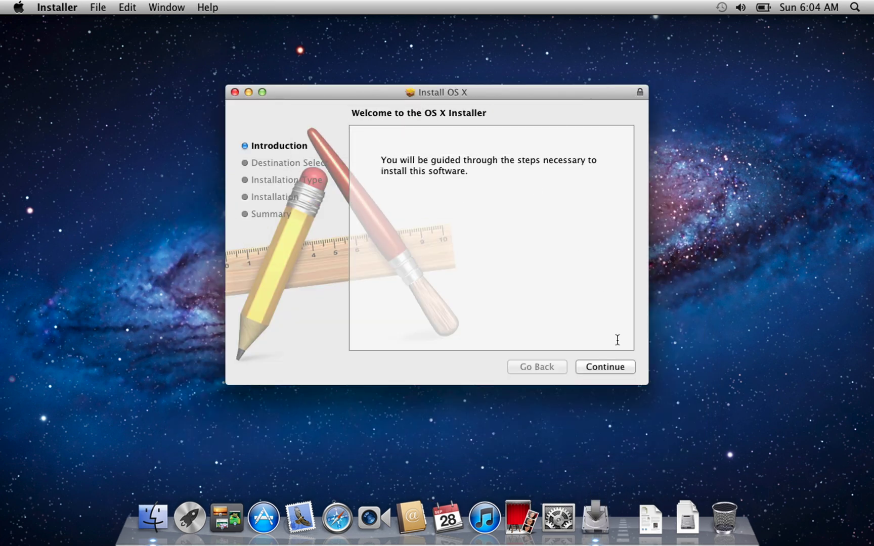
click(605, 366)
click(607, 367)
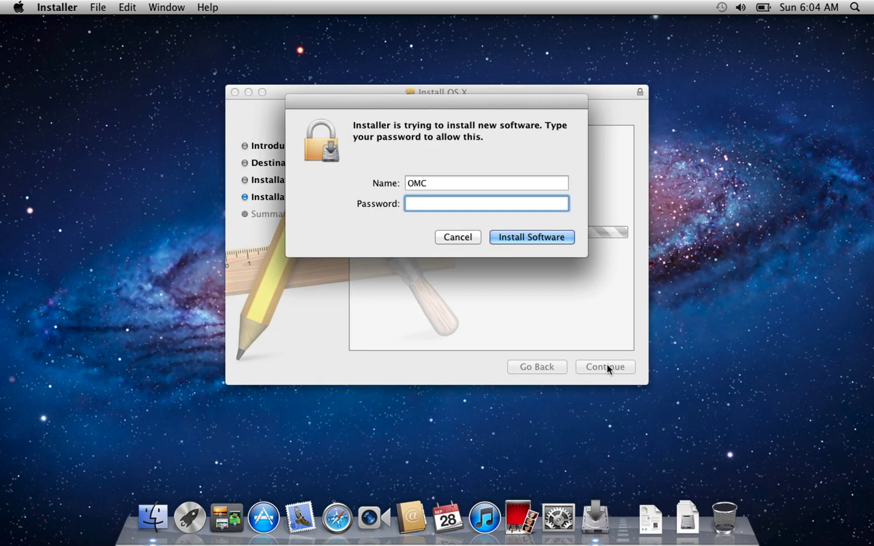
text(••••)
key(Return)
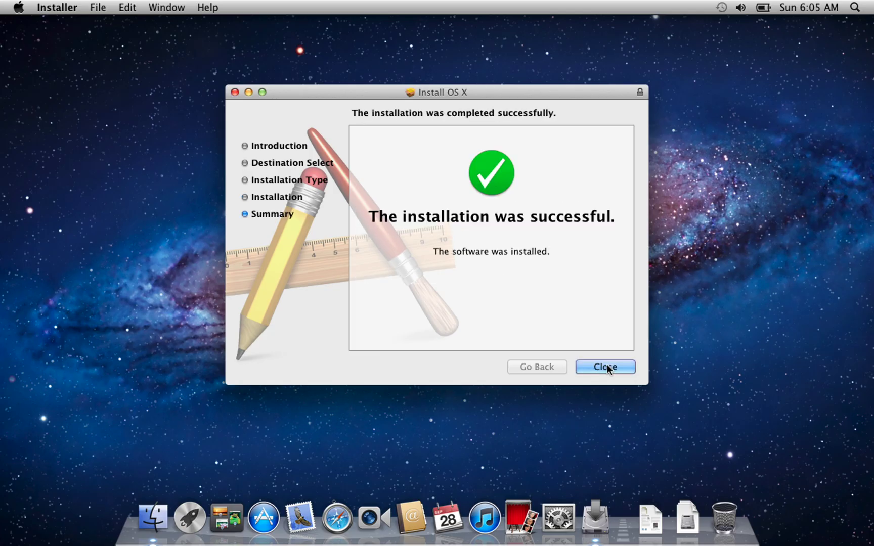
click(607, 365)
Step: Launch Install OS X El Capitan from the Applications folder
click(181, 8)
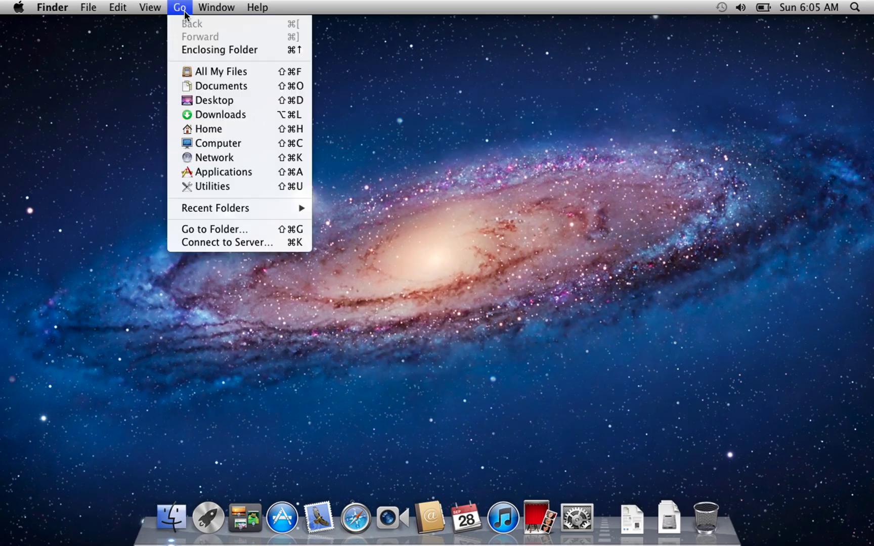
click(225, 173)
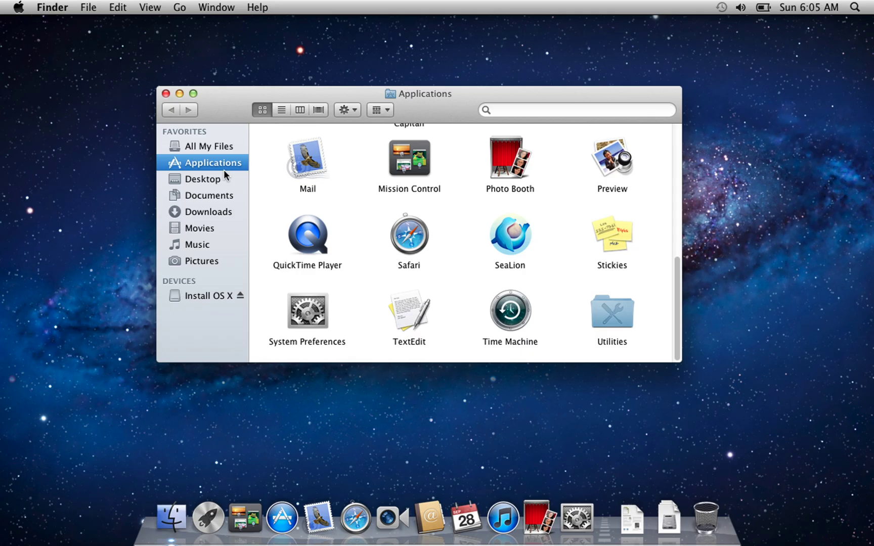
drag(675, 276, 673, 218)
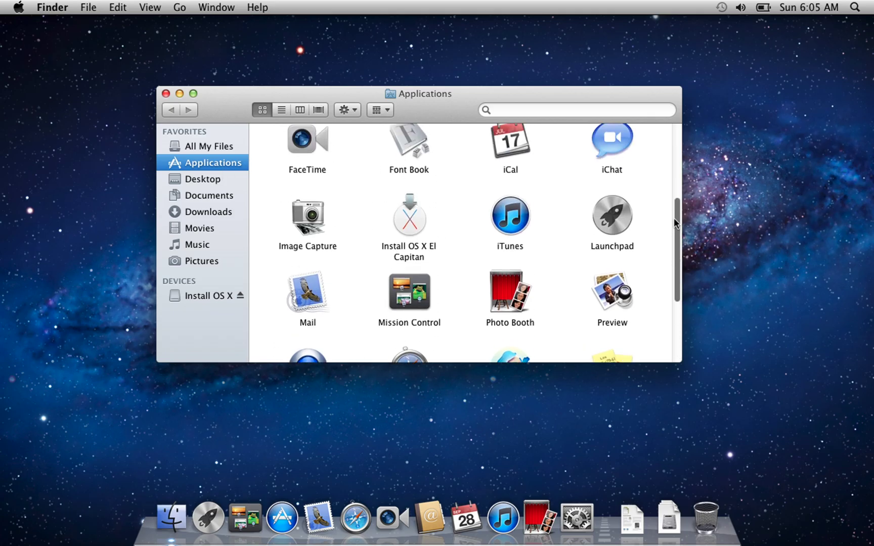
click(411, 222)
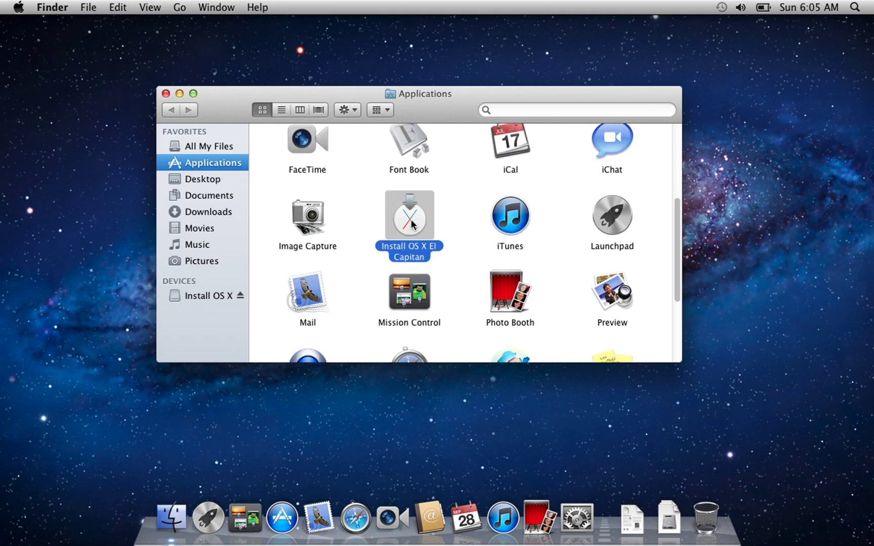
double_click(411, 221)
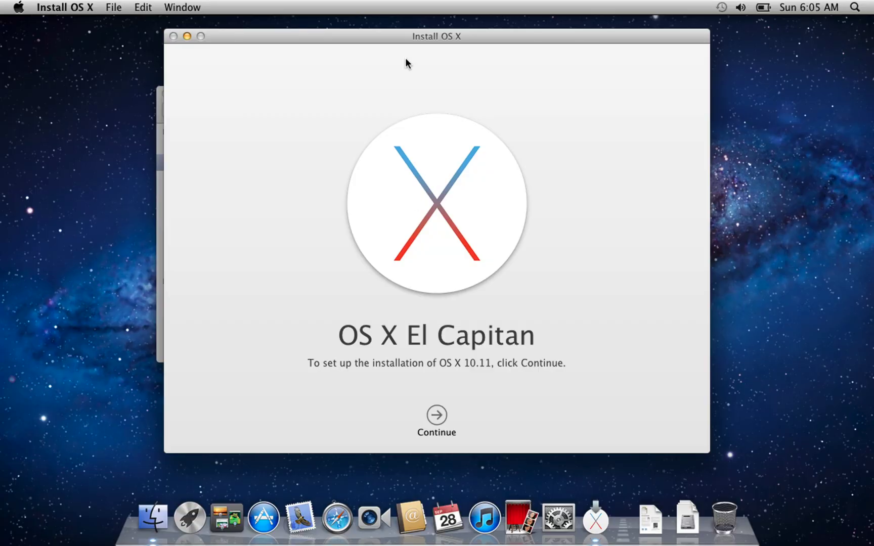
Step: Continue past the installer introduction and agree to the El Capitan licence
drag(402, 40, 393, 41)
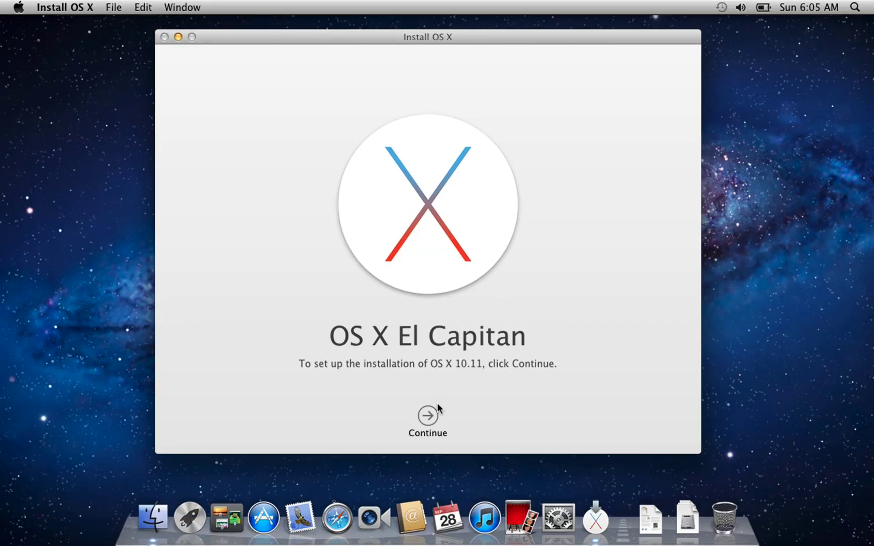
click(430, 416)
click(458, 416)
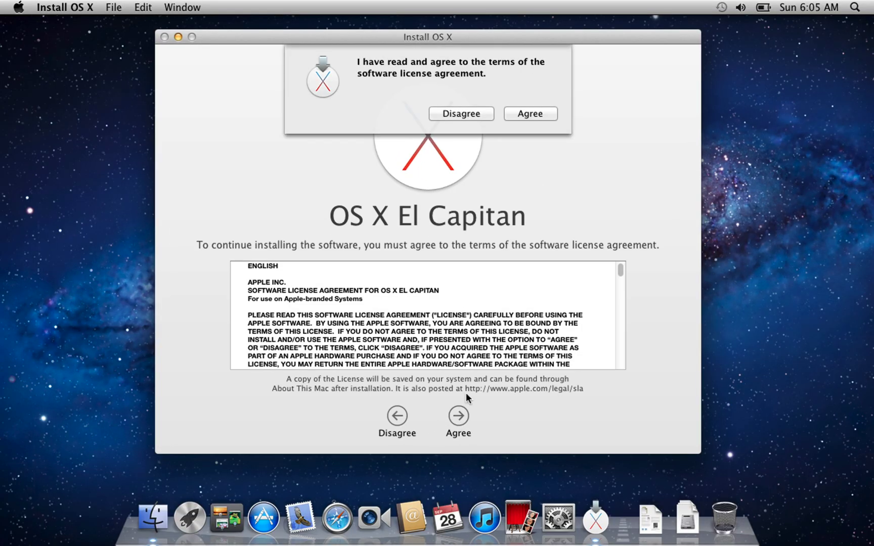
click(538, 113)
Step: Install El Capitan on Macintosh HD despite the power warning, authorize with the admin password, and restart
click(460, 416)
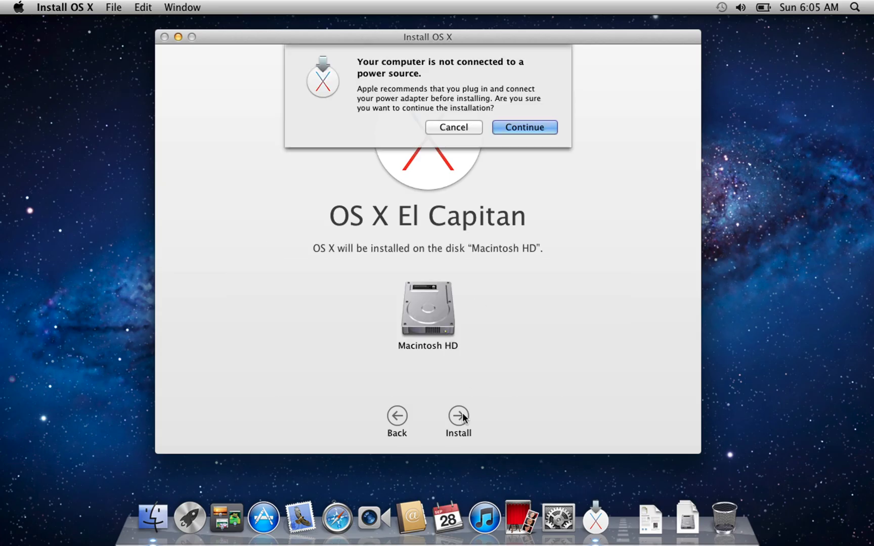
click(525, 131)
text(••)
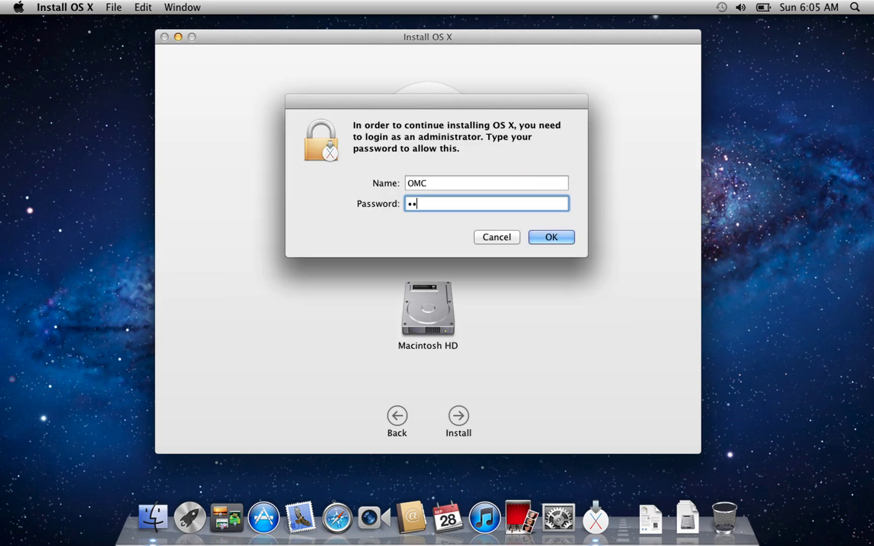
text(•••)
key(Return)
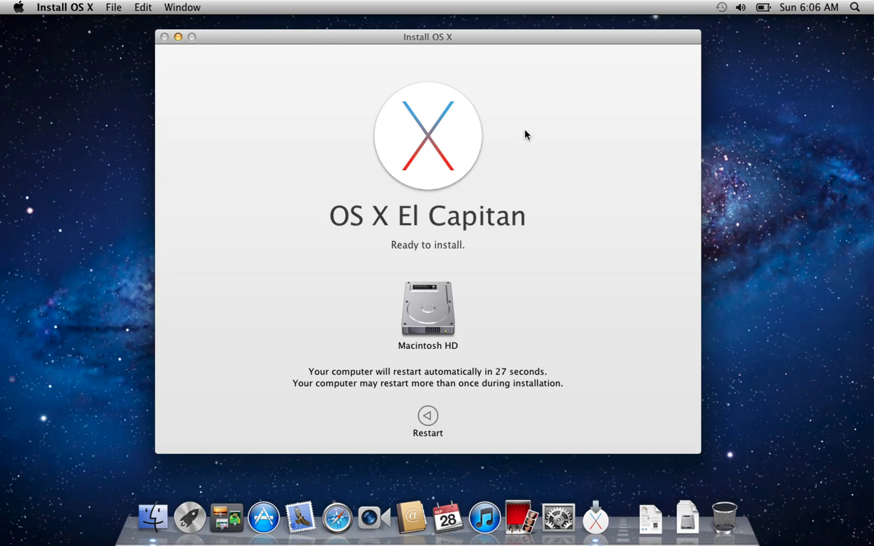
click(429, 417)
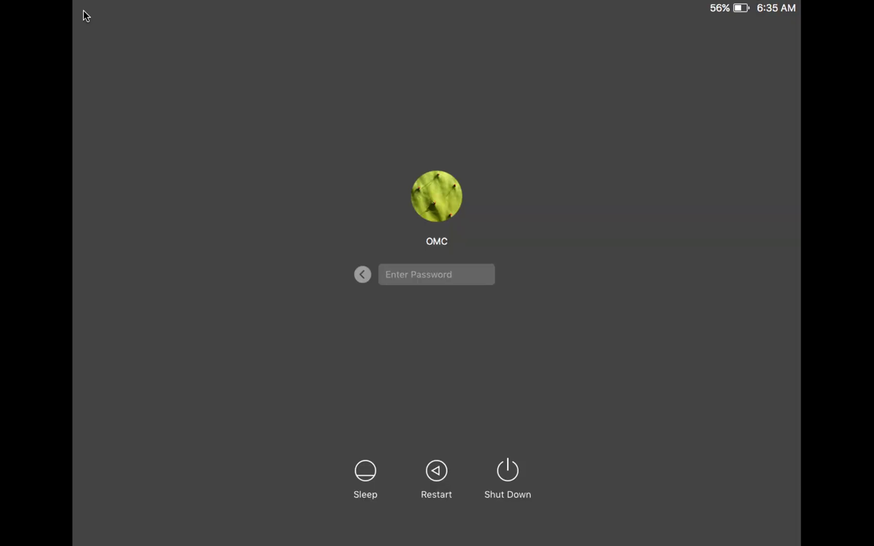
Step: Log in with the account password, skip Apple ID sign-in, and decline sharing diagnostics
text(••••)
key(Return)
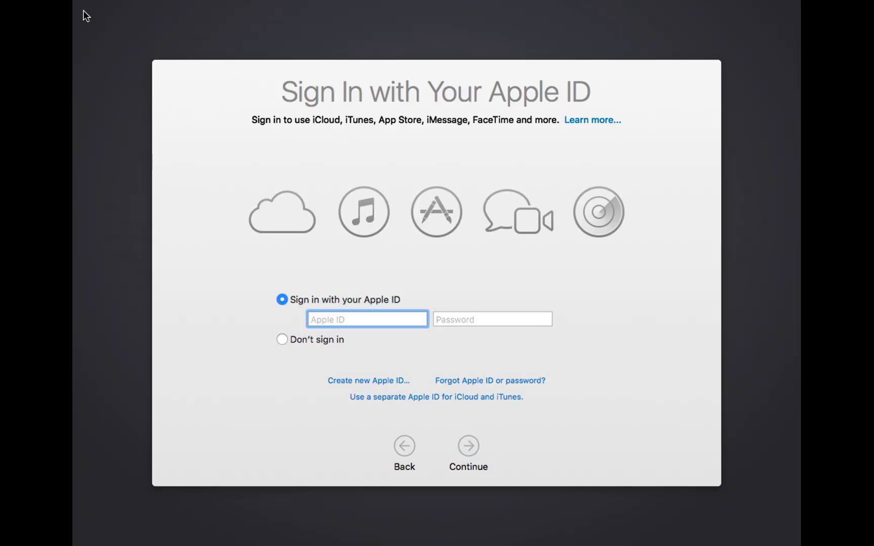
click(282, 339)
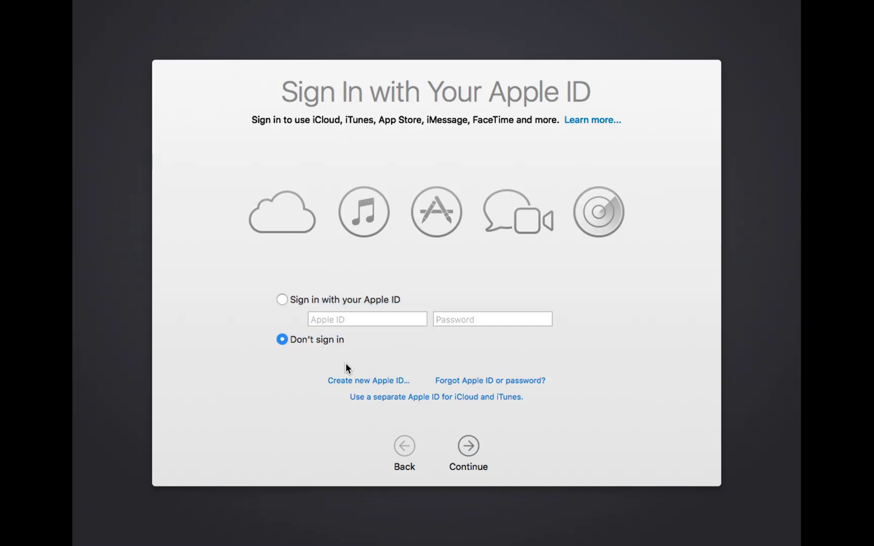
click(471, 446)
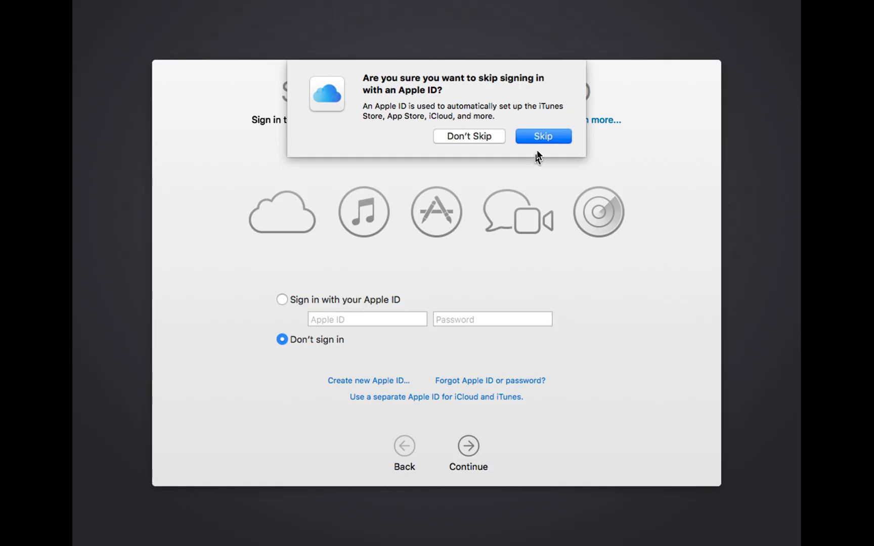
click(540, 133)
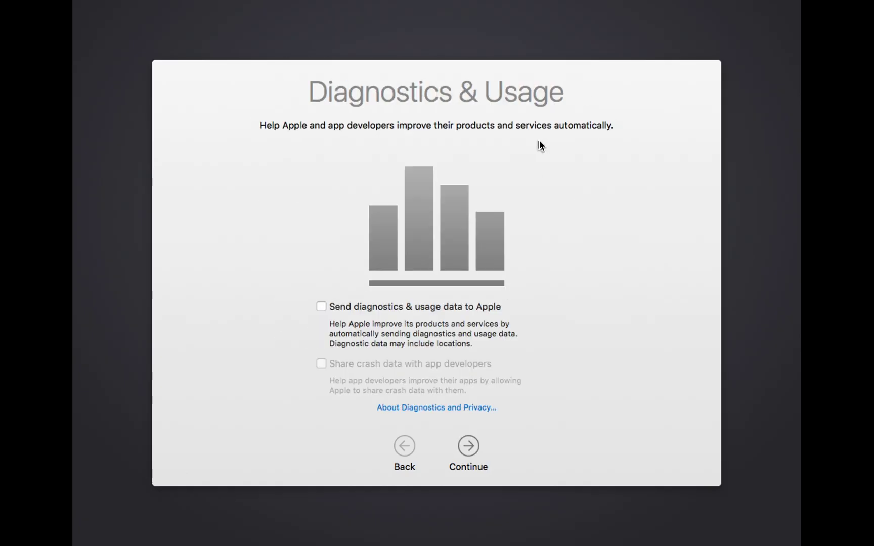
click(466, 449)
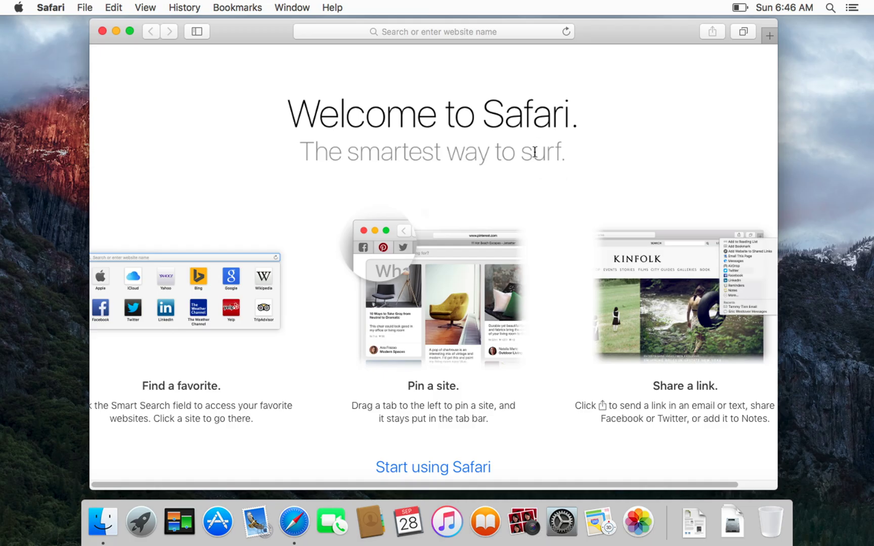
Step: Dismiss Safari's welcome page and copy Google Chrome into the Applications folder
click(446, 466)
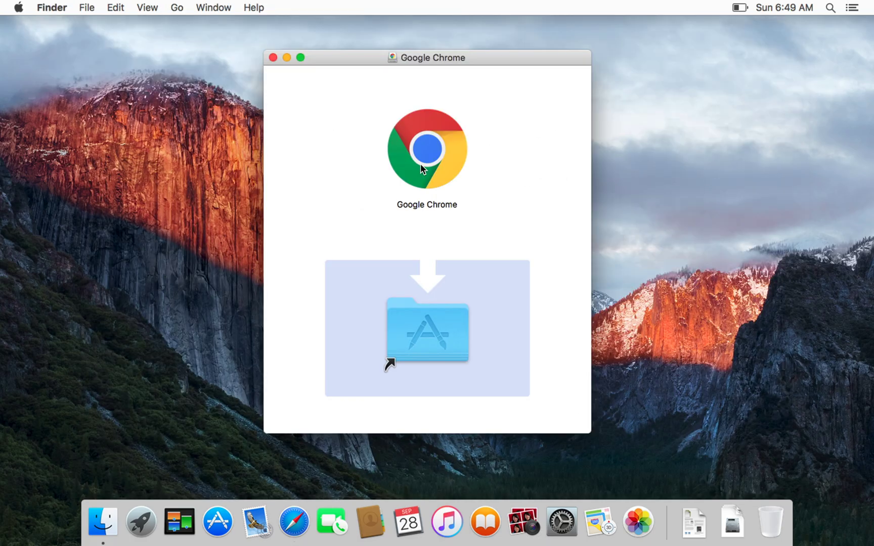
drag(421, 163, 430, 330)
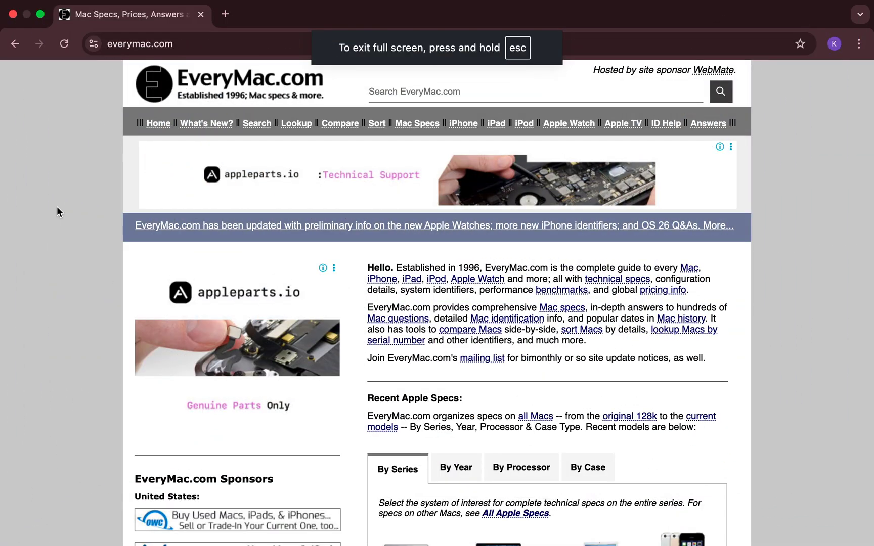
Step: Run an EveryMac.com lookup for the model identifier MacBookPro11,1
click(296, 125)
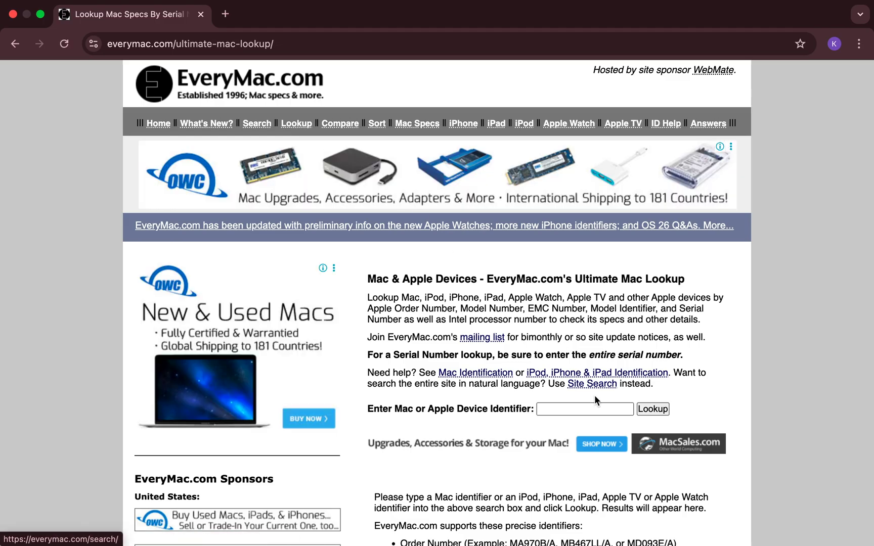
click(593, 411)
text(MacBookPro11,1)
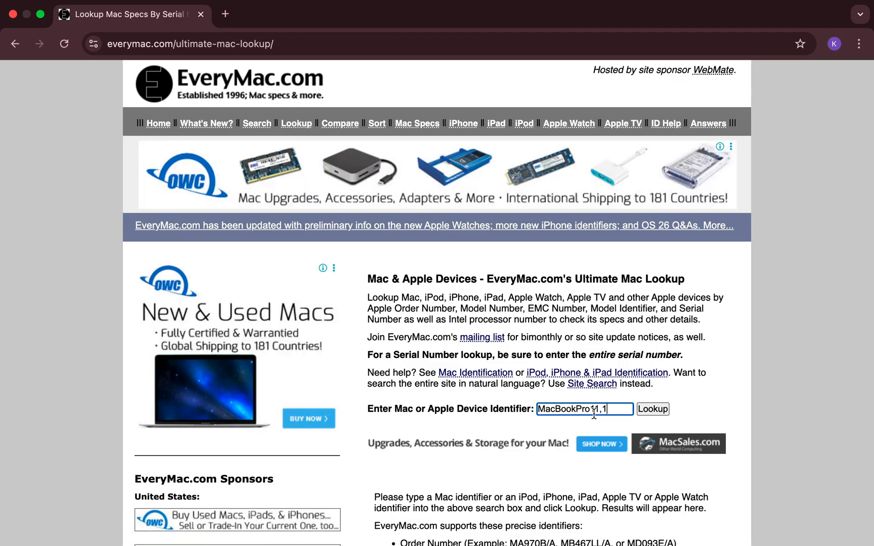
click(651, 411)
Step: Open the Late 2013 13" MacBook Pro result and scroll to its Maximum MacOS, Big Sur 11
scroll(651, 410, down, 3)
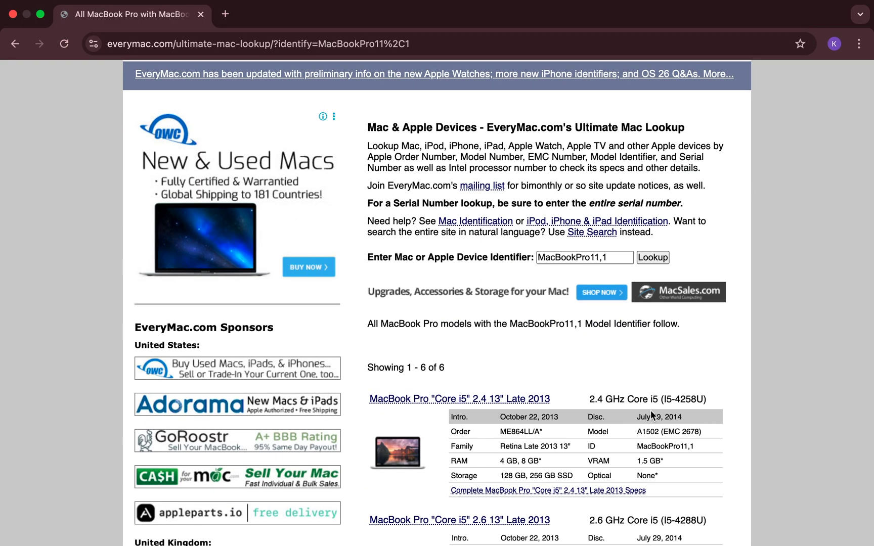
click(448, 402)
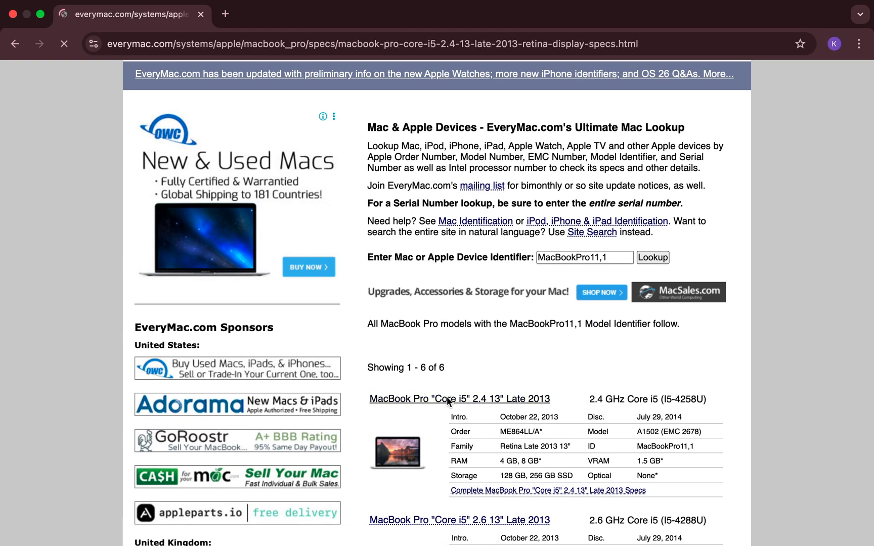
scroll(447, 402, down, 15)
scroll(447, 400, down, 15)
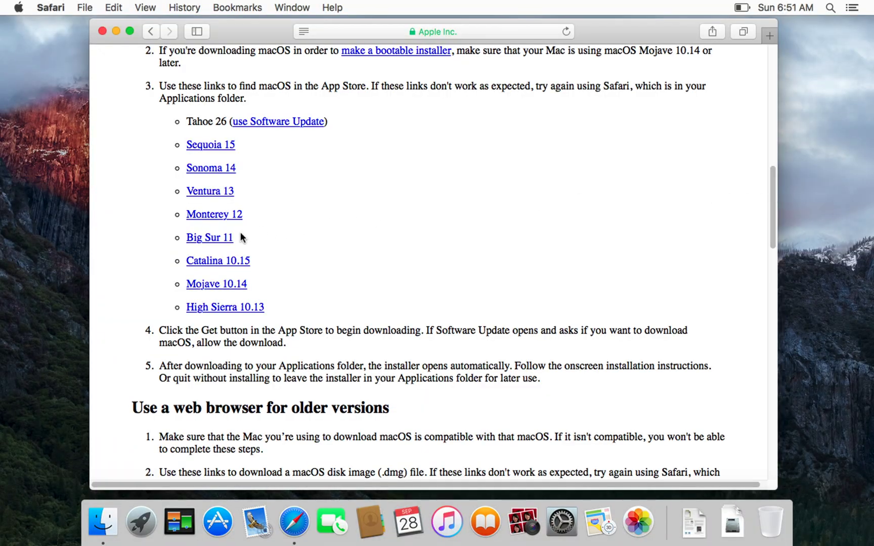
Step: Go from Safari's Big Sur 11 link to its App Store page and download macOS Big Sur 11.7.10
click(217, 238)
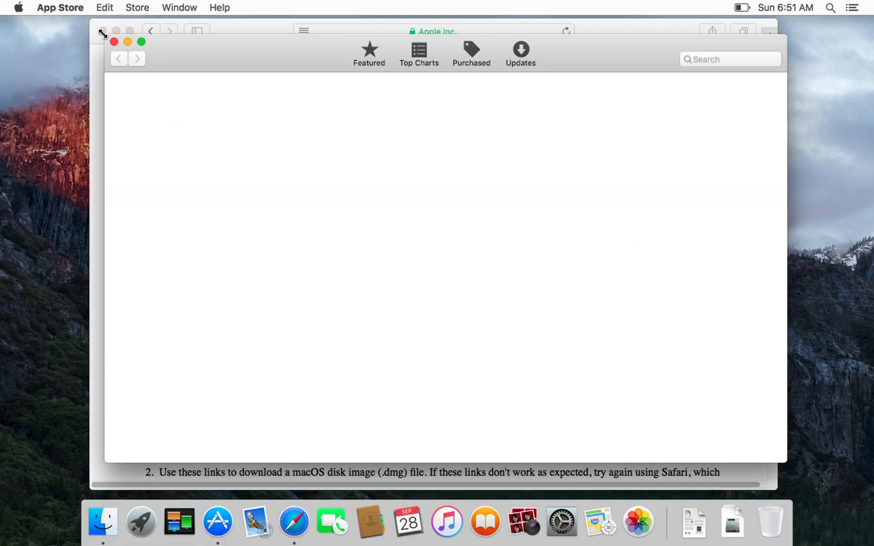
click(102, 31)
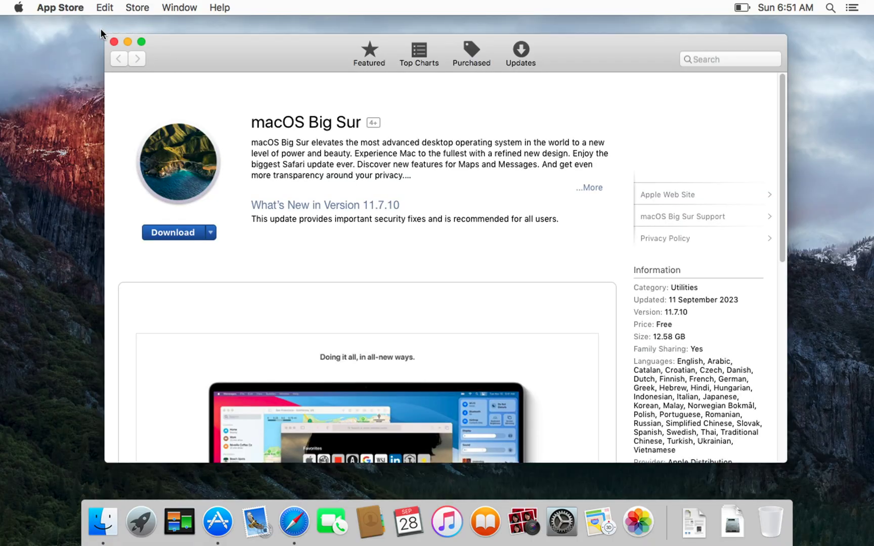
click(177, 226)
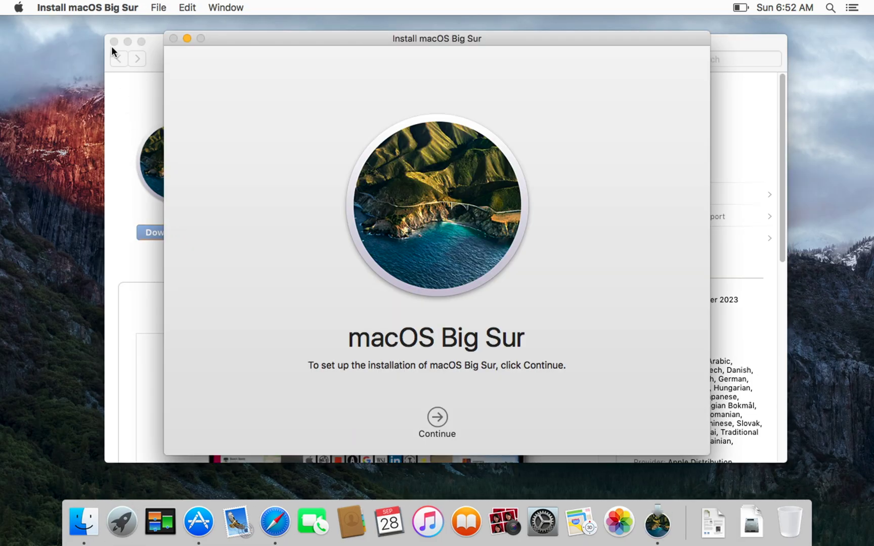
Step: Close the App Store and launch Install macOS Big Sur from Launchpad
click(114, 41)
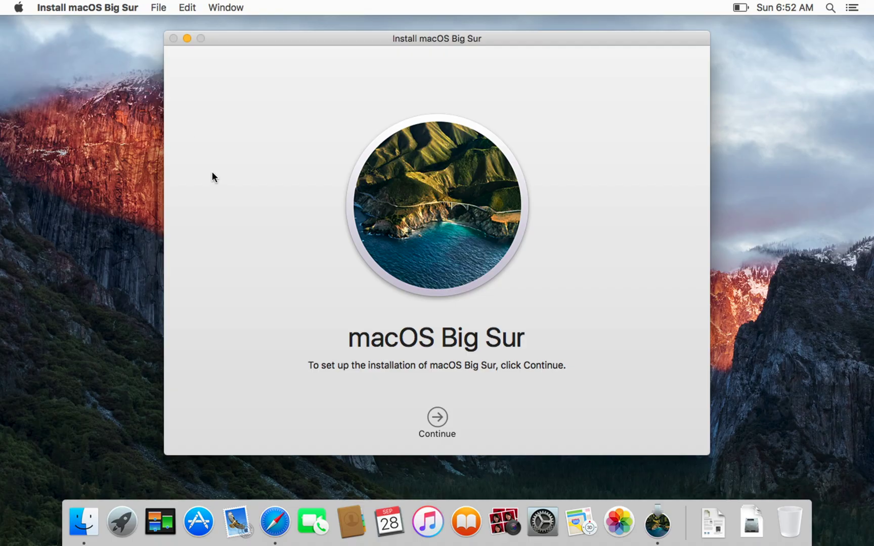
click(127, 529)
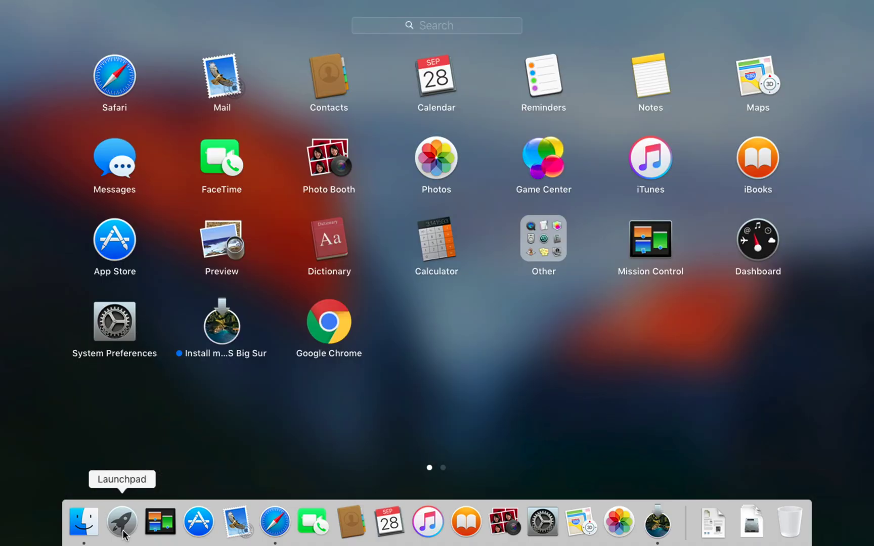
click(220, 334)
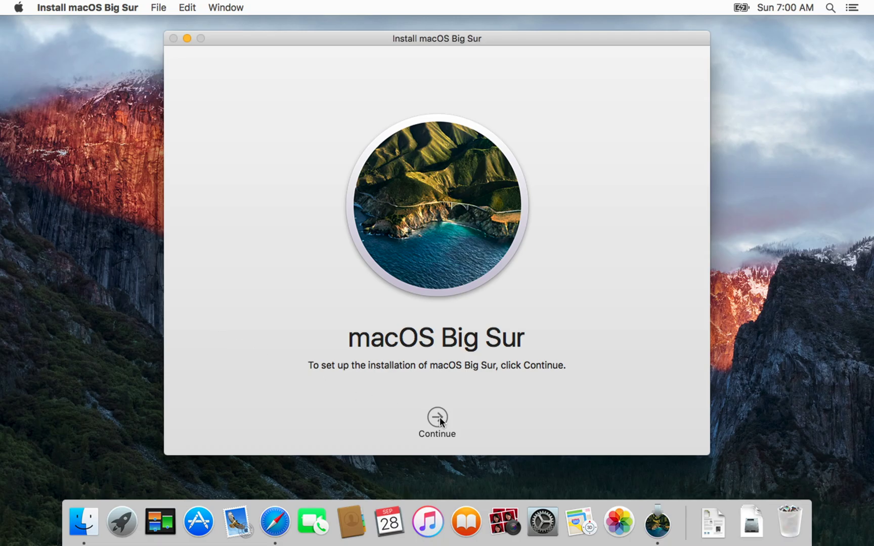
Step: Agree to the Big Sur license and install onto Macintosh HD, authorizing with the admin password
click(438, 416)
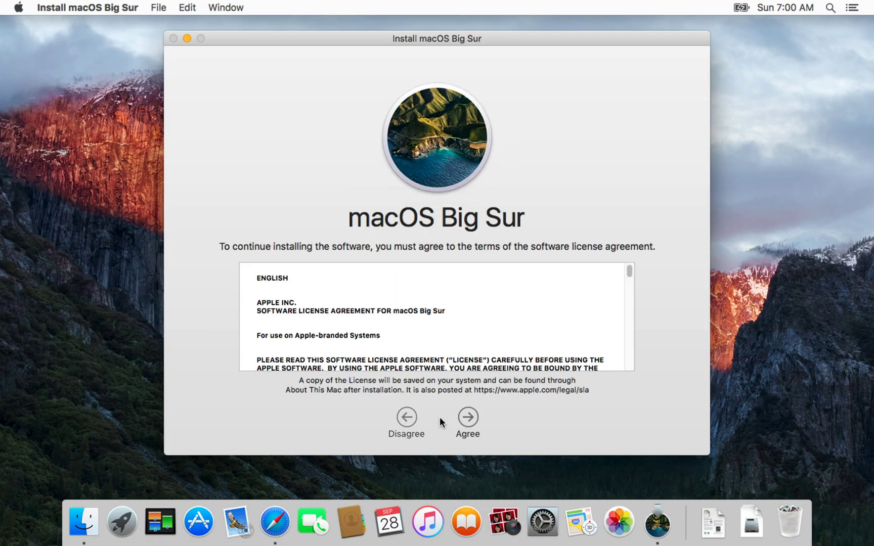
click(468, 420)
click(527, 115)
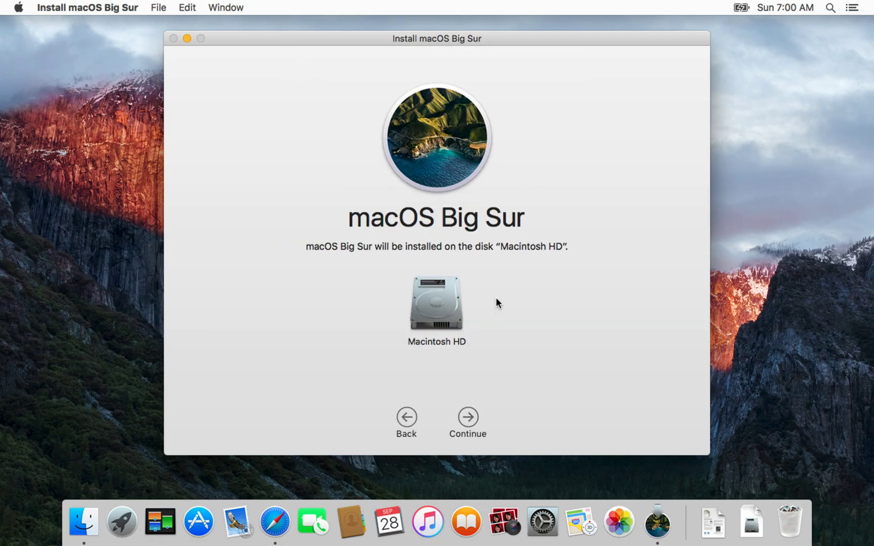
click(468, 417)
text(••••)
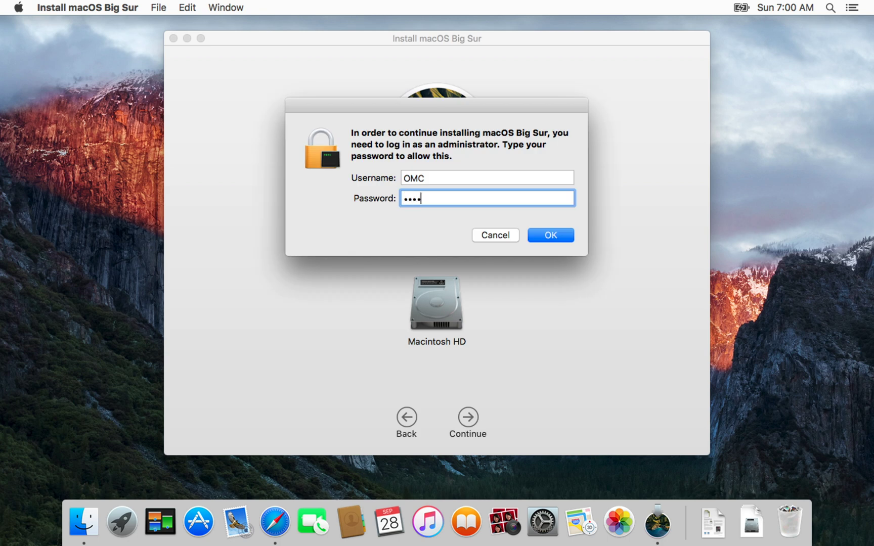
key(Return)
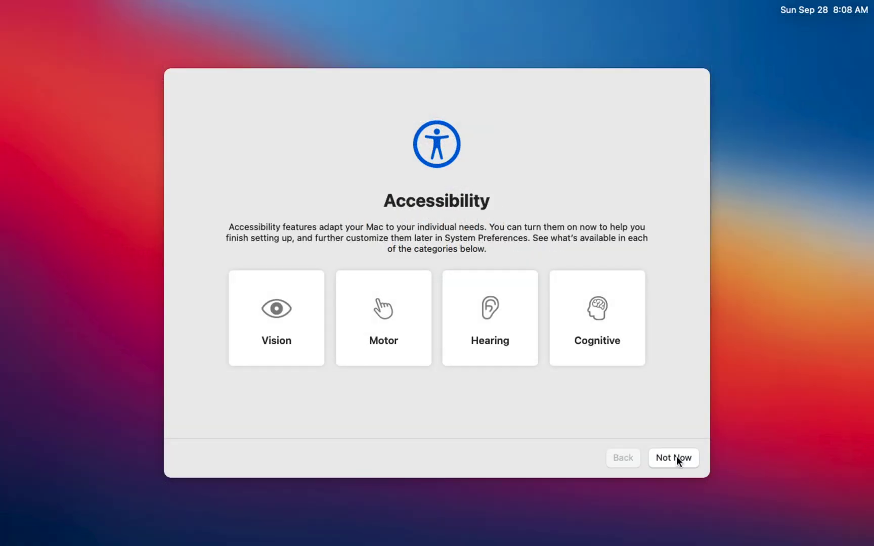
Step: Choose Not Now for Accessibility, leave analytics off, defer Screen Time, skip Ask Siri, keep Light appearance
click(676, 457)
click(676, 457)
click(676, 457)
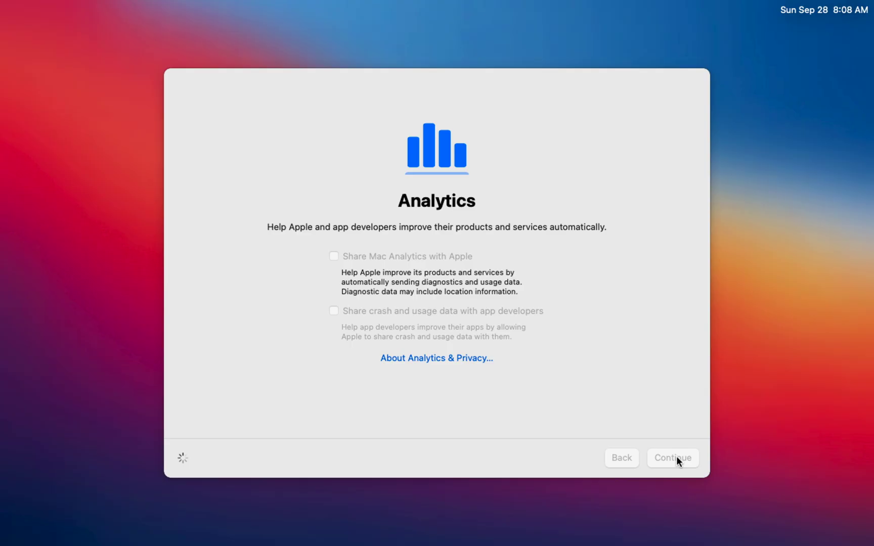
click(225, 459)
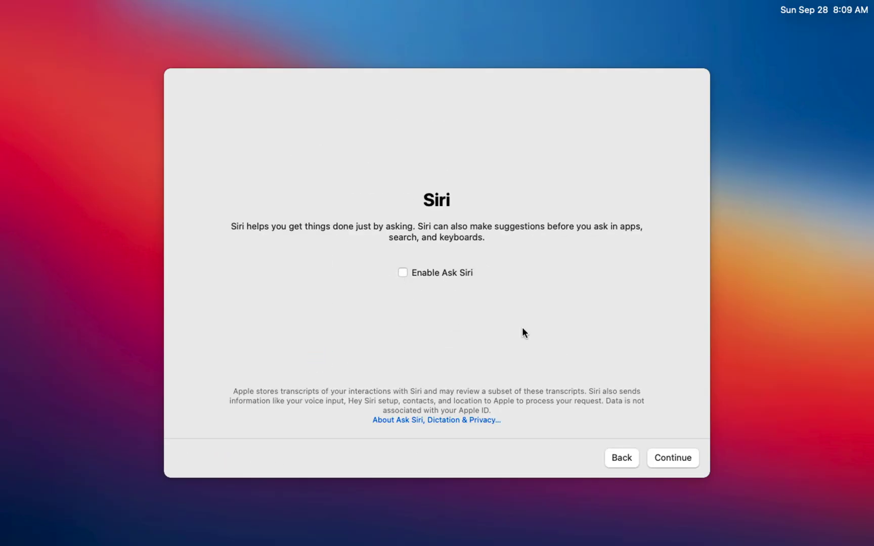
click(668, 457)
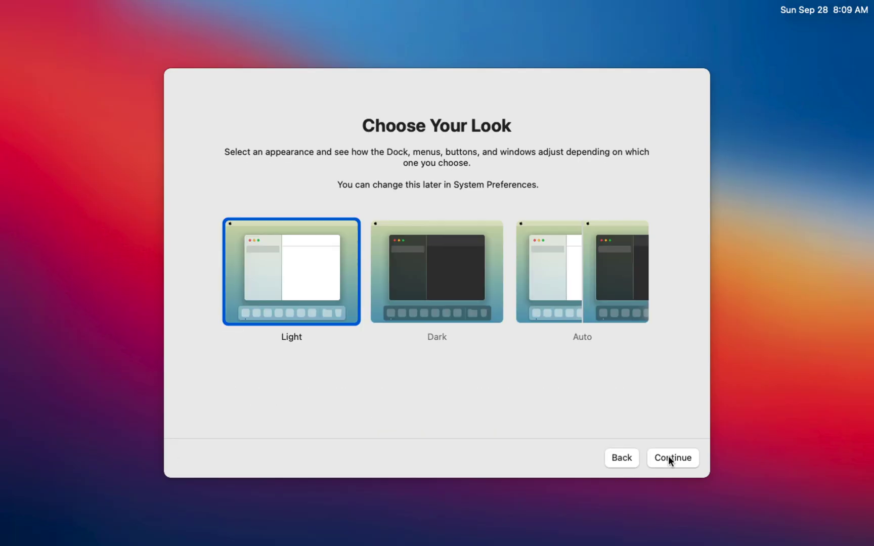
click(668, 458)
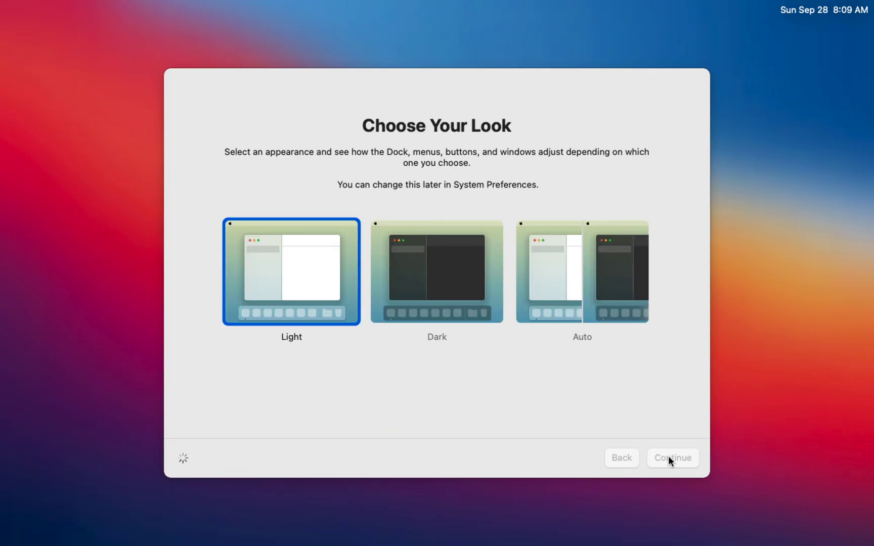